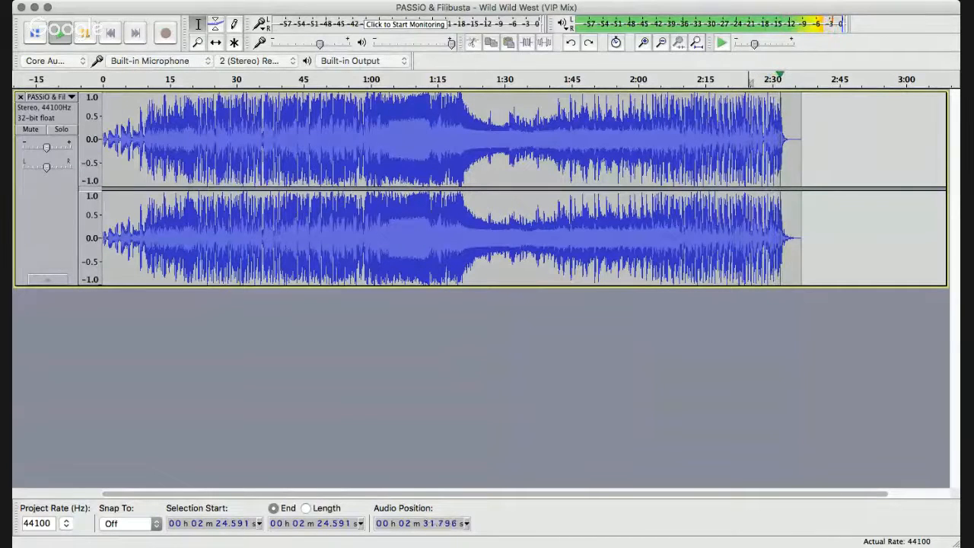
- Stop playback and try selecting the track's first 7 seconds and its ending from about 2:28
{"action": "left_click", "coordinate": [85, 33]}
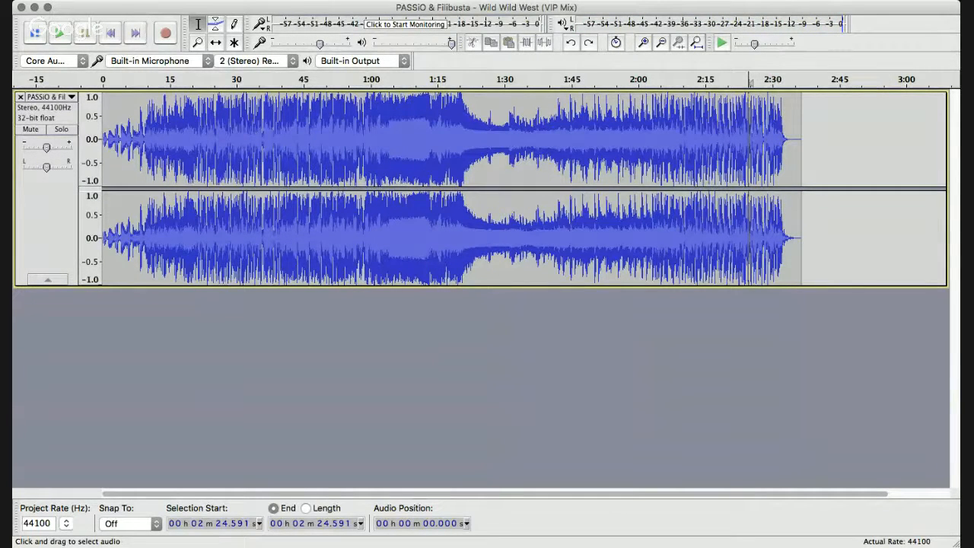
{"action": "left_click_drag", "start_coordinate": [134, 153], "coordinate": [103, 153]}
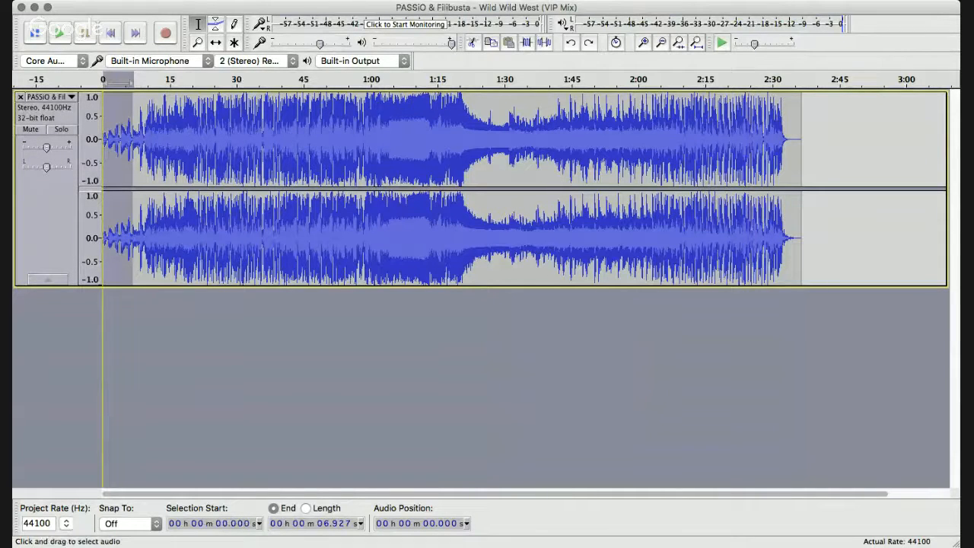
{"action": "left_click", "coordinate": [772, 152]}
{"action": "left_click_drag", "start_coordinate": [770, 152], "coordinate": [802, 152]}
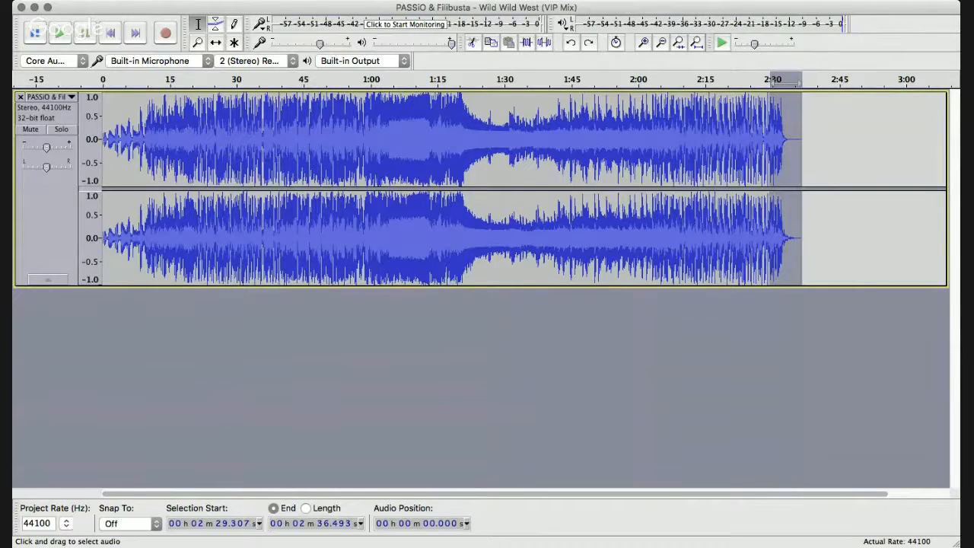
{"action": "left_click", "coordinate": [739, 152]}
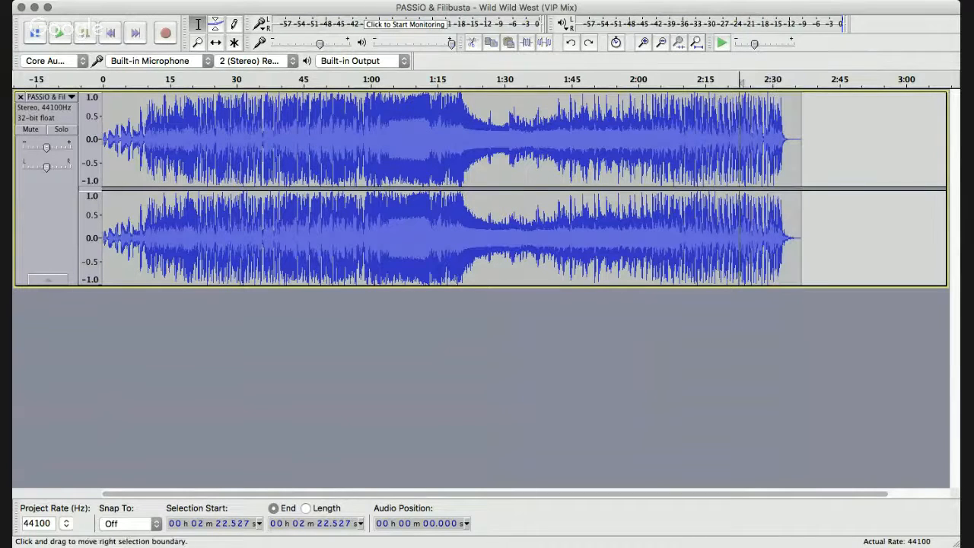
{"action": "left_click_drag", "start_coordinate": [764, 153], "coordinate": [801, 152]}
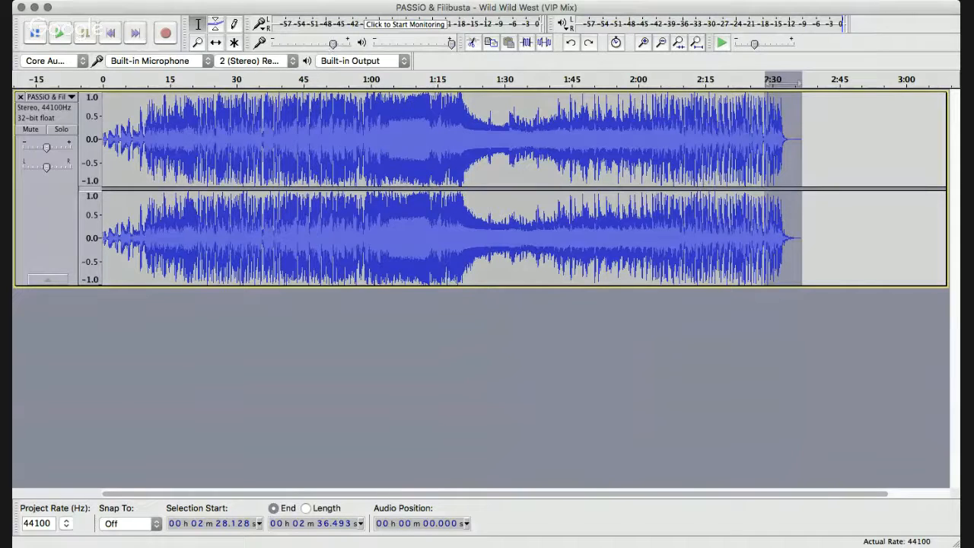
- Try a fade-out on the ending from about 2:26.7 to the track's end, and undo it
{"action": "left_click", "coordinate": [746, 152]}
{"action": "left_click_drag", "start_coordinate": [724, 152], "coordinate": [802, 152]}
{"action": "left_click", "coordinate": [757, 152]}
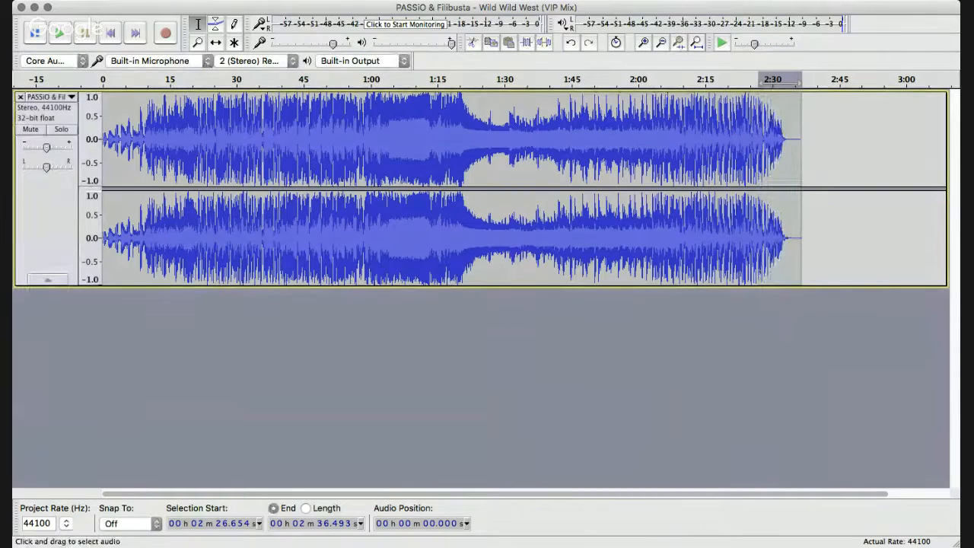
{"action": "left_click_drag", "start_coordinate": [757, 152], "coordinate": [784, 153]}
{"action": "left_click", "coordinate": [813, 152]}
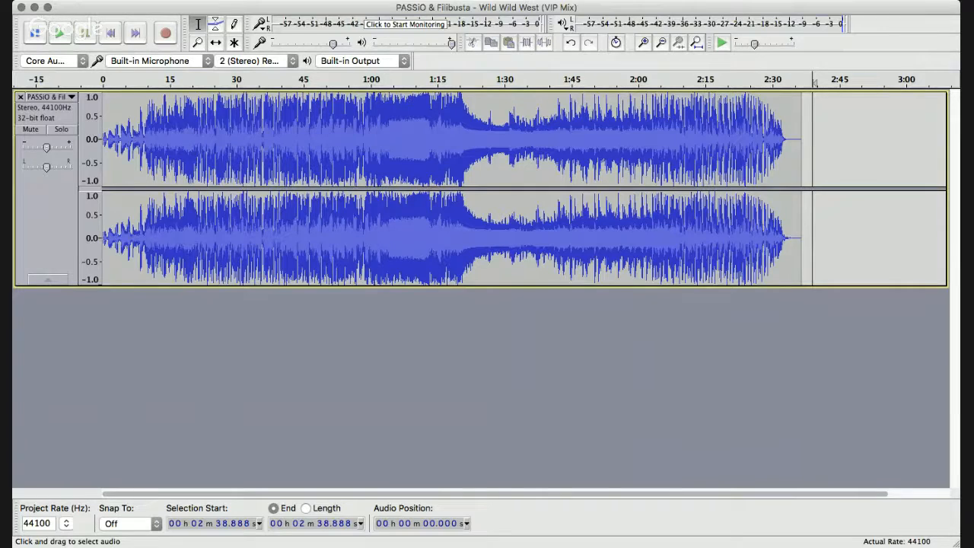
{"action": "key", "text": "super+z"}
{"action": "left_click", "coordinate": [804, 320]}
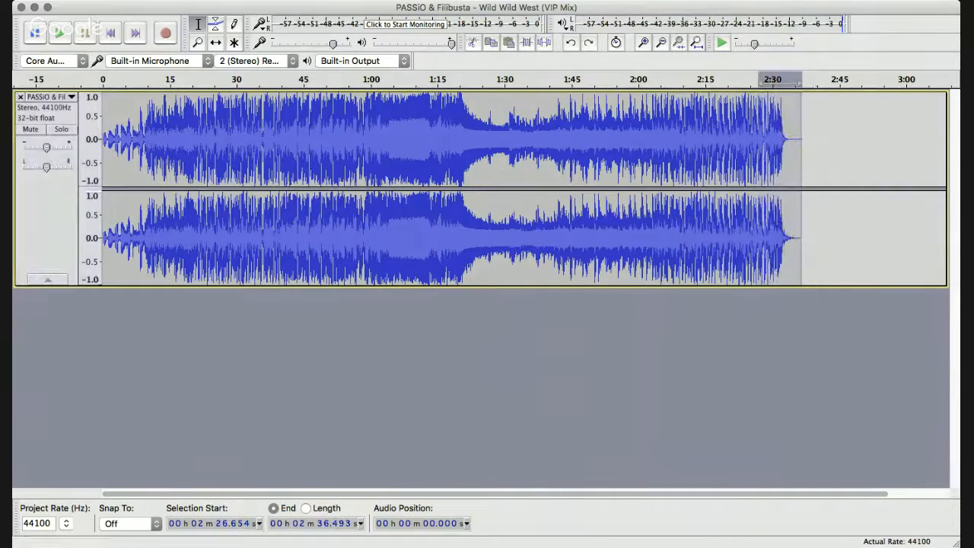
- Delete the near-silent tail after about 2:33 and fade out the track's ending from about 2:14.9
{"action": "left_click", "coordinate": [787, 243]}
{"action": "left_click_drag", "start_coordinate": [787, 243], "coordinate": [799, 82]}
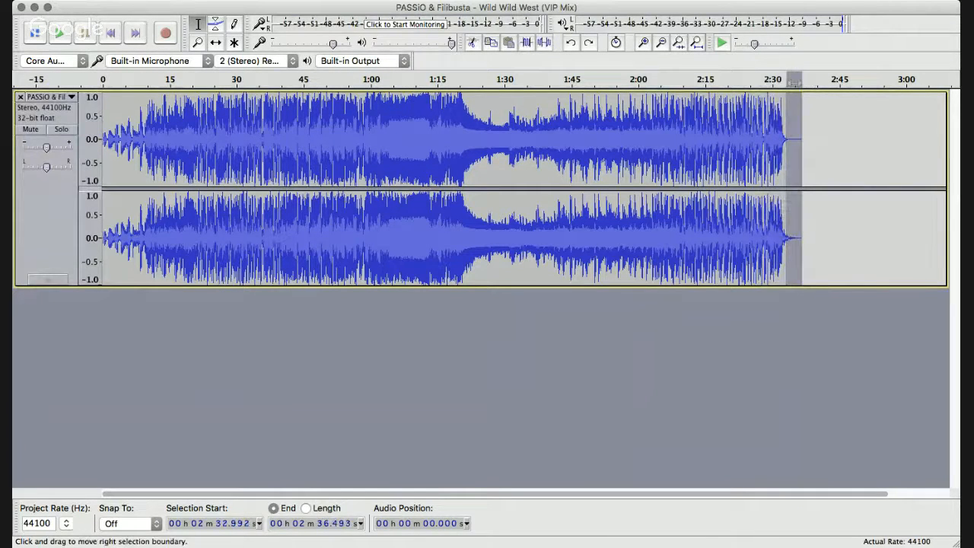
{"action": "key", "text": "Delete"}
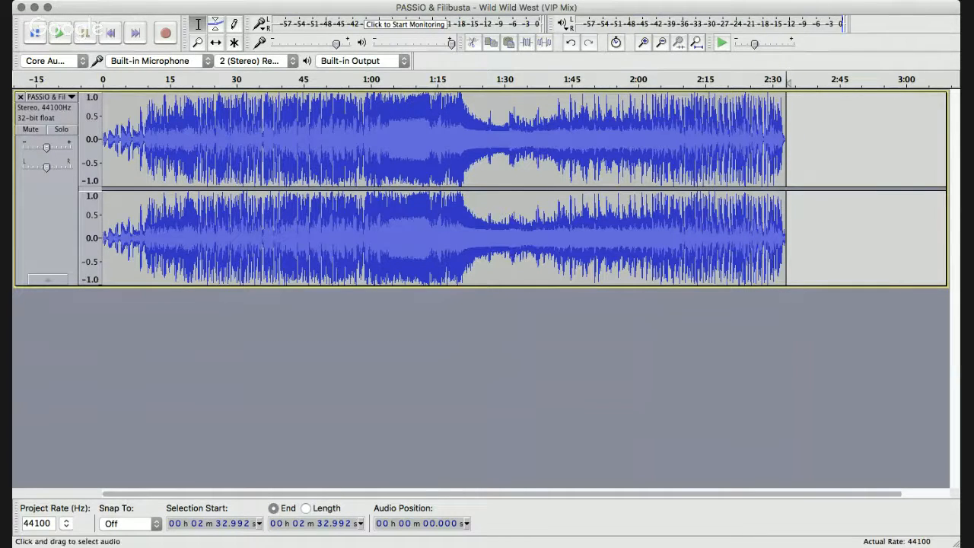
{"action": "left_click_drag", "start_coordinate": [705, 228], "coordinate": [787, 229]}
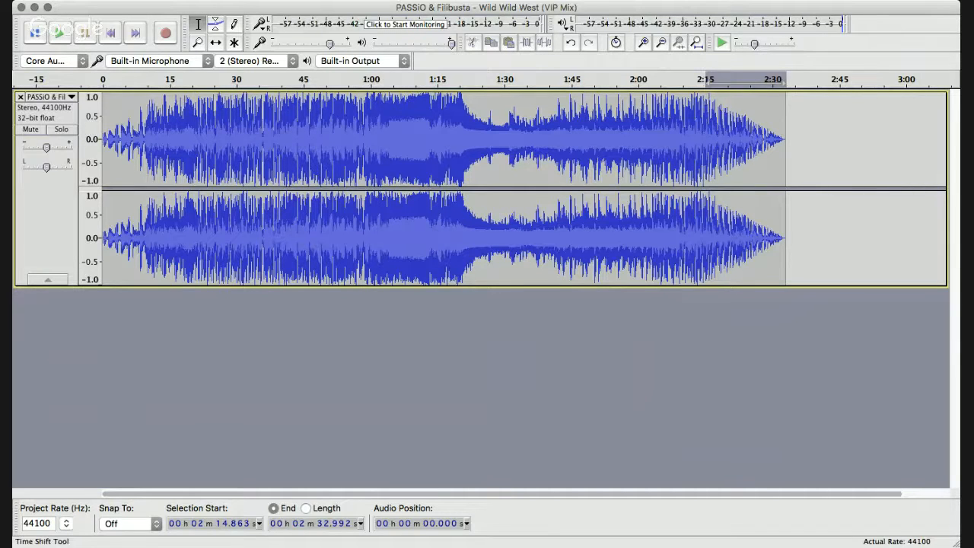
- Shape the amplitude envelope with several points so the volume drops from about 2:17 to roughly half level at the track's end
{"action": "left_click", "coordinate": [216, 23]}
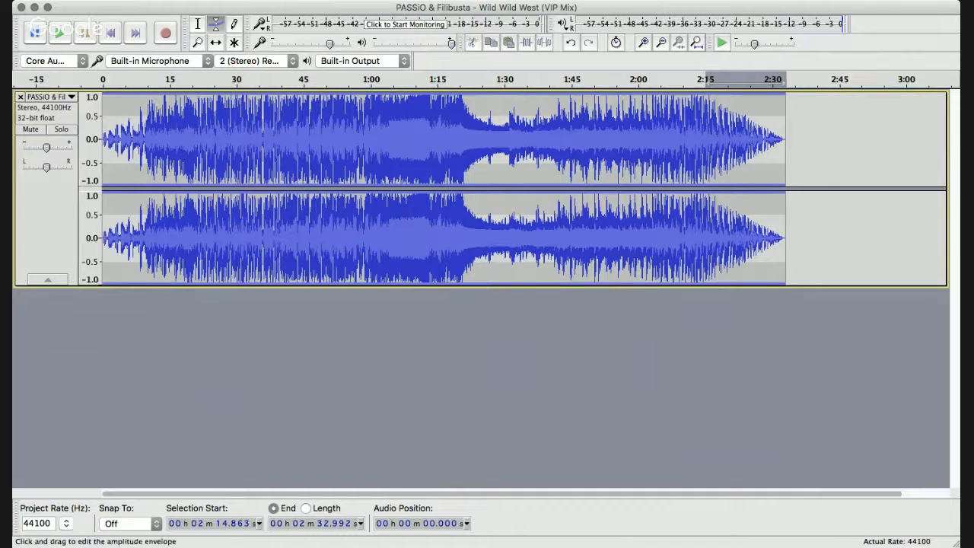
{"action": "left_click", "coordinate": [733, 96]}
{"action": "left_click", "coordinate": [757, 102]}
{"action": "left_click", "coordinate": [771, 125]}
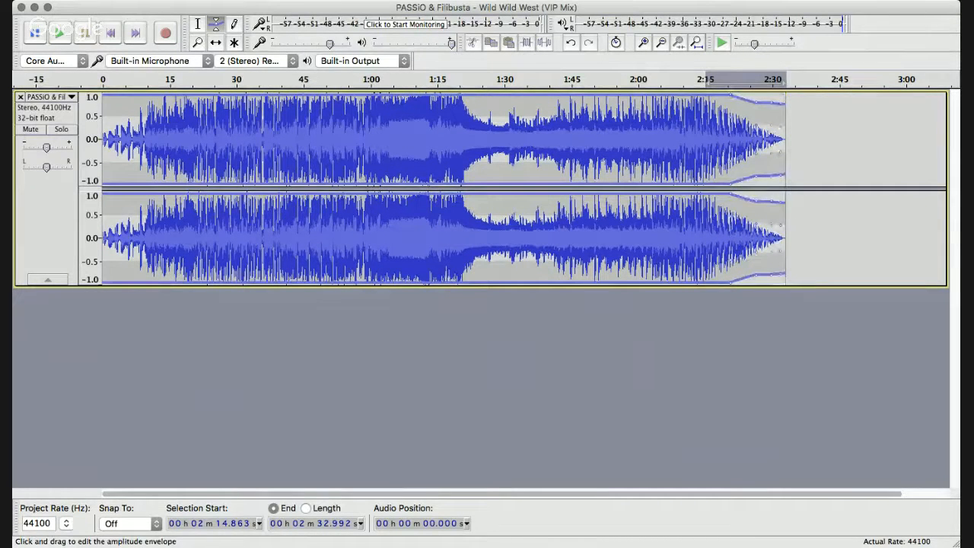
{"action": "left_click_drag", "start_coordinate": [731, 95], "coordinate": [781, 117]}
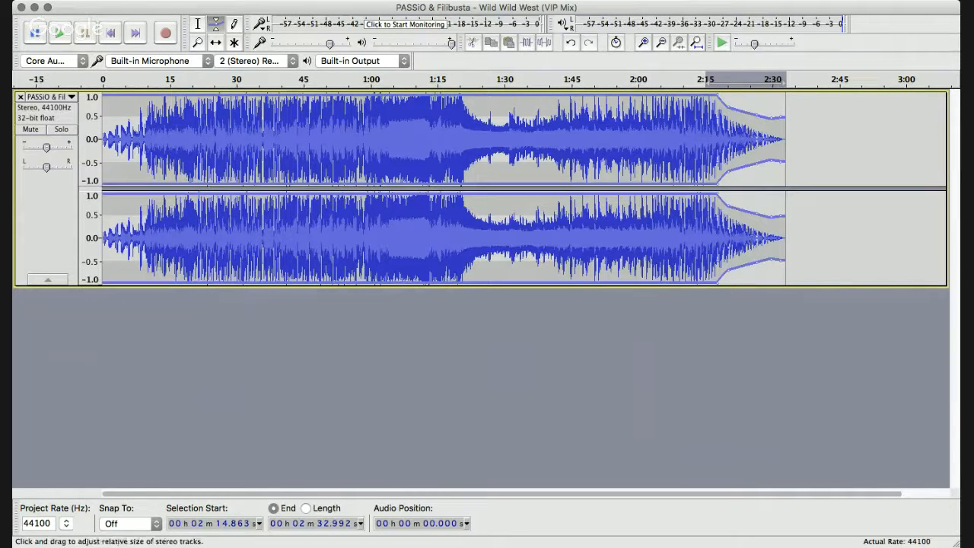
- Play the faded ending from about 2:12.5 with the Selection tool active, and stop playback
{"action": "left_click", "coordinate": [198, 23]}
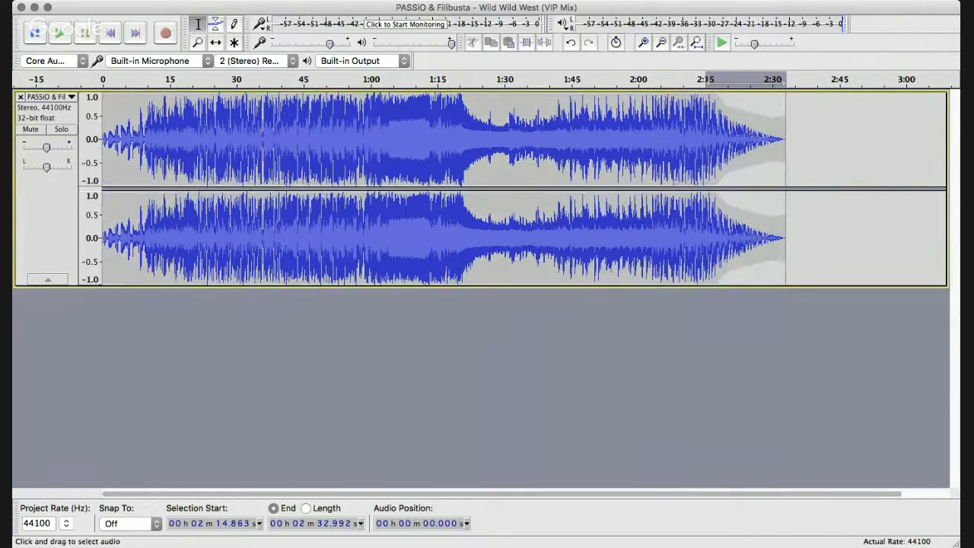
{"action": "left_click", "coordinate": [670, 152]}
{"action": "left_click", "coordinate": [695, 152]}
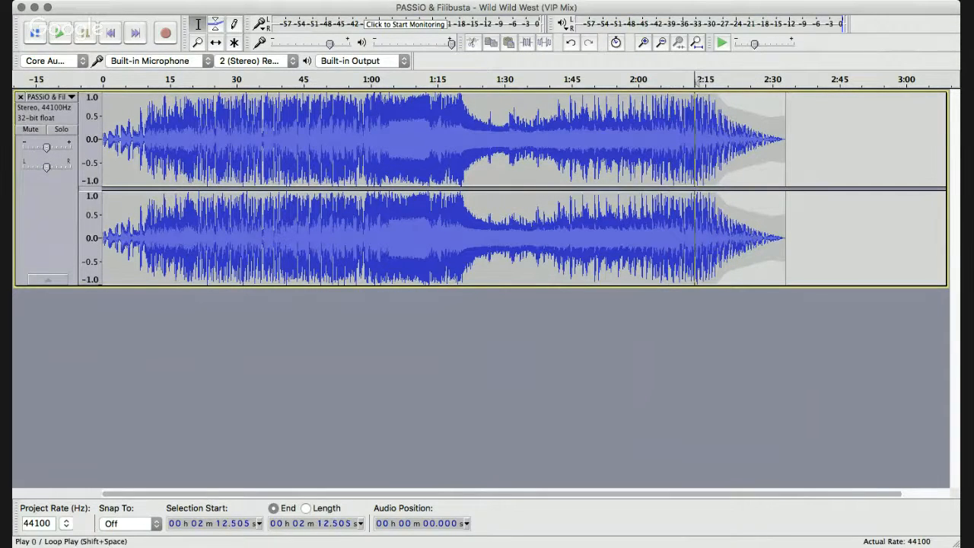
{"action": "left_click", "coordinate": [59, 33]}
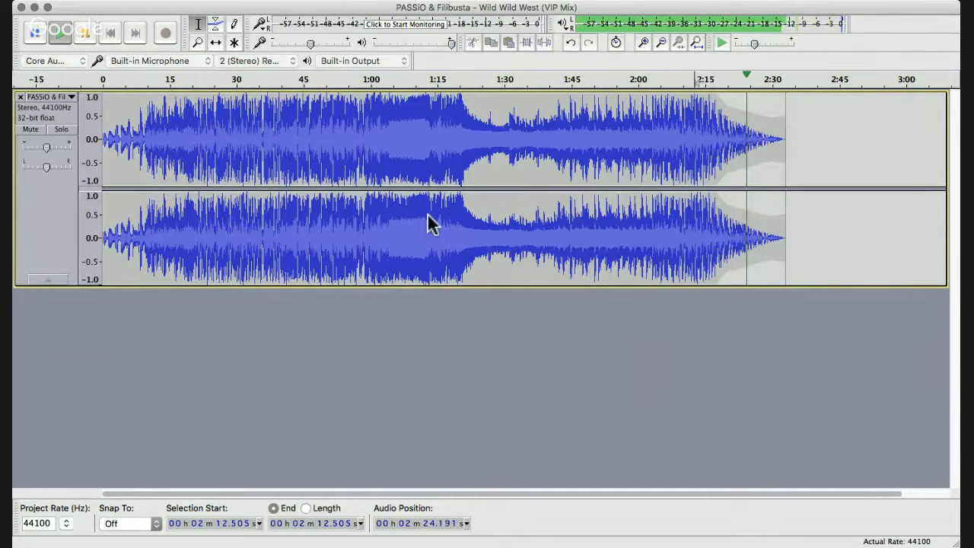
{"action": "left_click", "coordinate": [85, 32]}
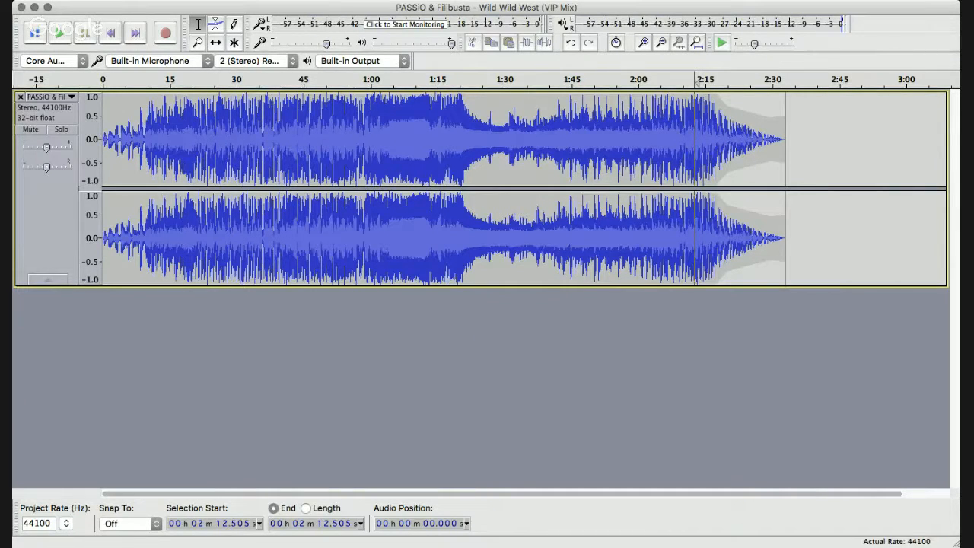
{"action": "key", "text": "super+Tab"}
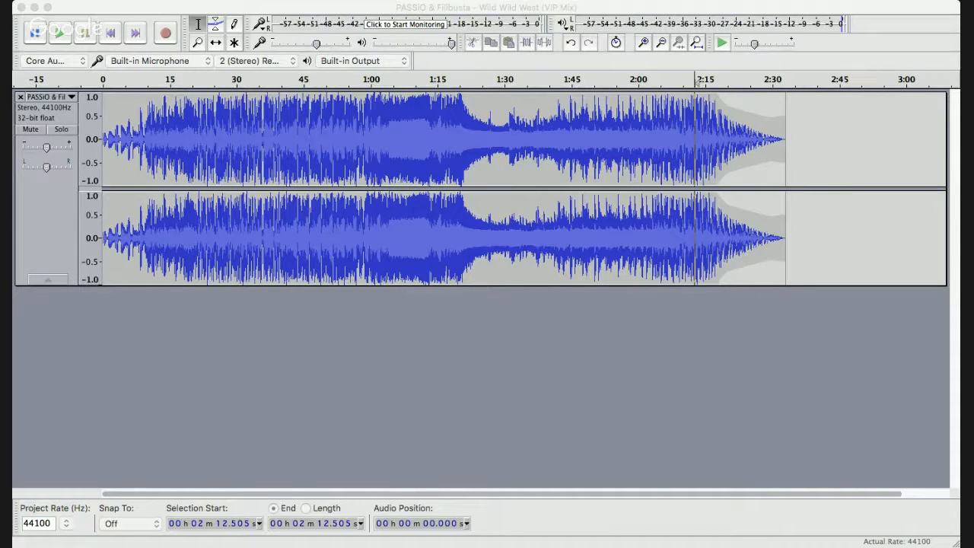
{"action": "left_click", "coordinate": [487, 381]}
{"action": "left_click", "coordinate": [487, 381]}
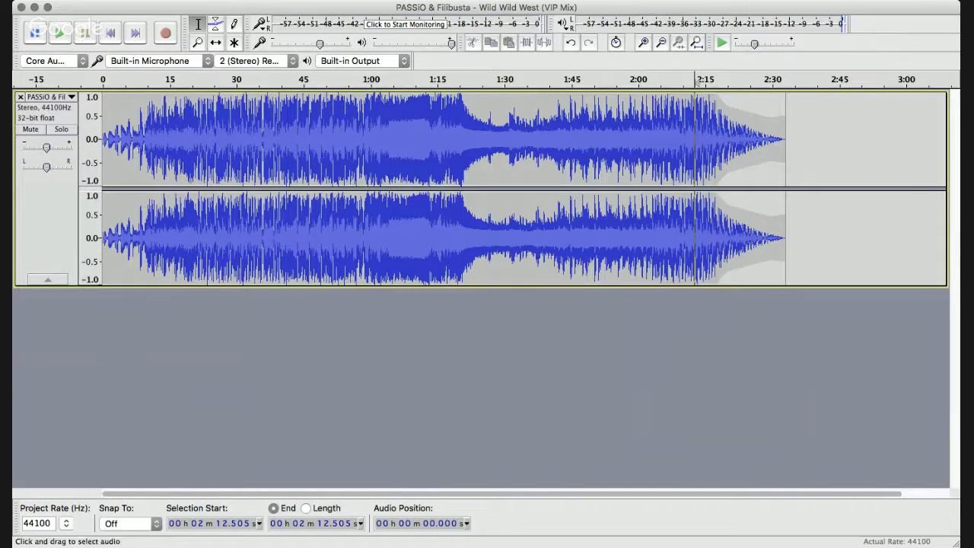
- Select the entire stereo track from its start to its end
{"action": "left_click", "coordinate": [90, 105]}
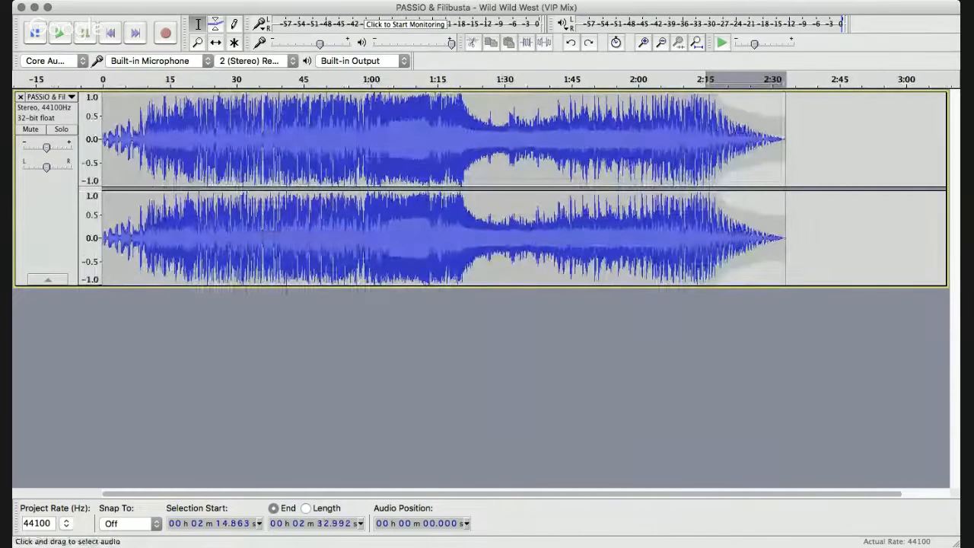
{"action": "left_click", "coordinate": [111, 144]}
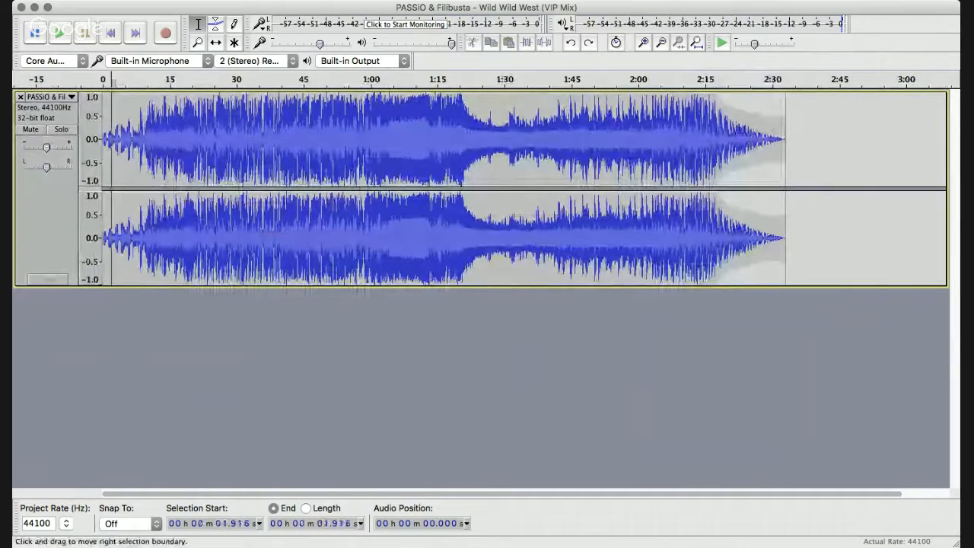
{"action": "left_click_drag", "start_coordinate": [112, 145], "coordinate": [251, 145]}
{"action": "key", "text": "super+a"}
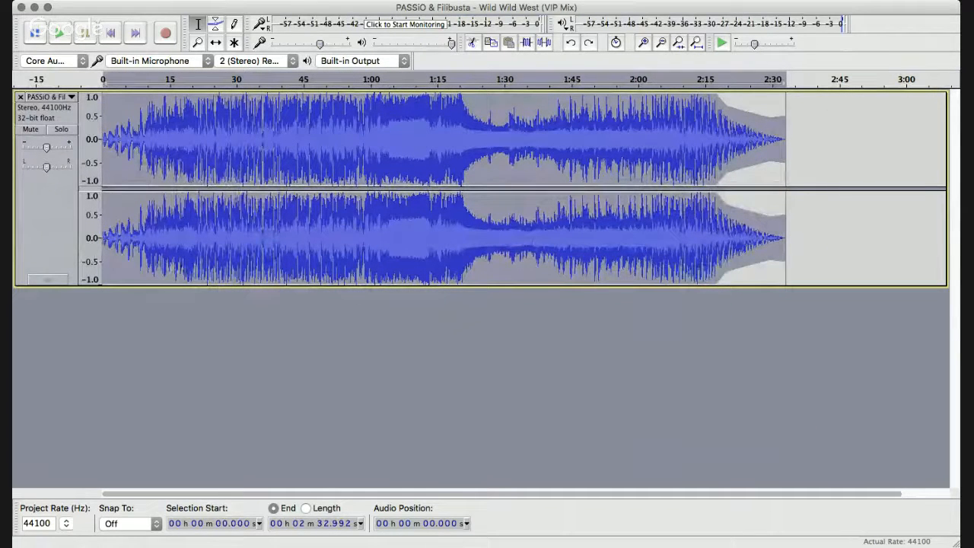
{"action": "key", "text": "super+Tab"}
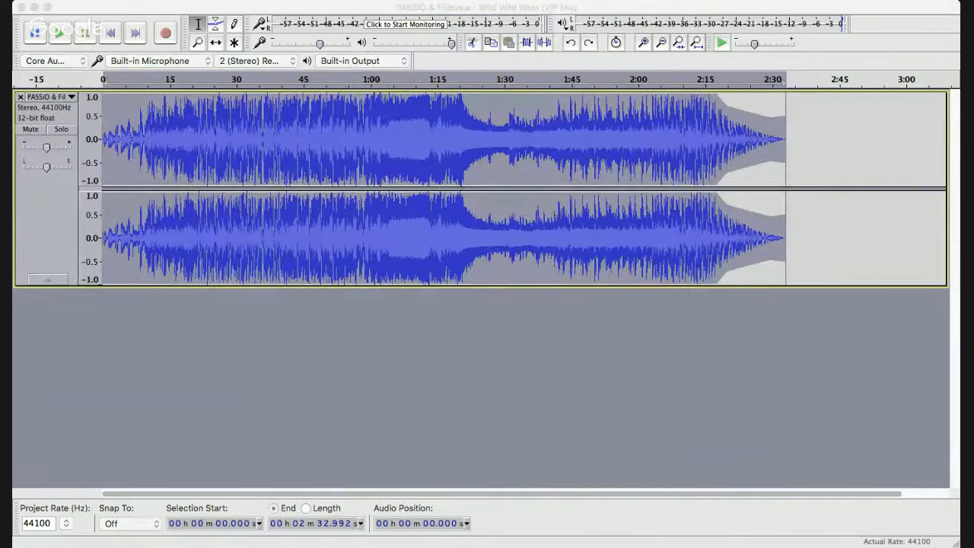